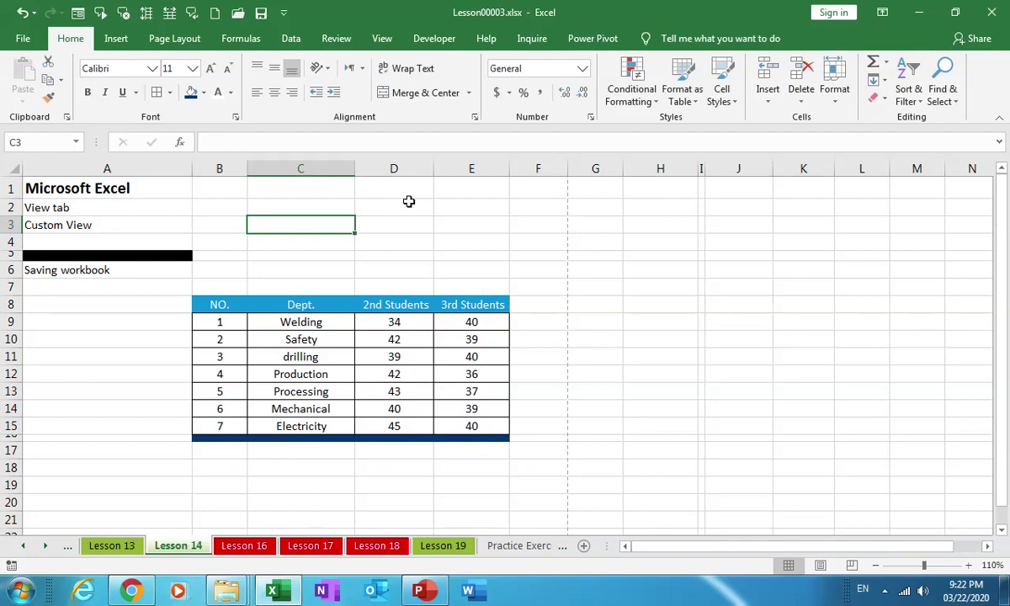
# Step: Bring up the View ribbon's Workbook Views group above the Lesson 14 table
pyautogui.click(383, 40)
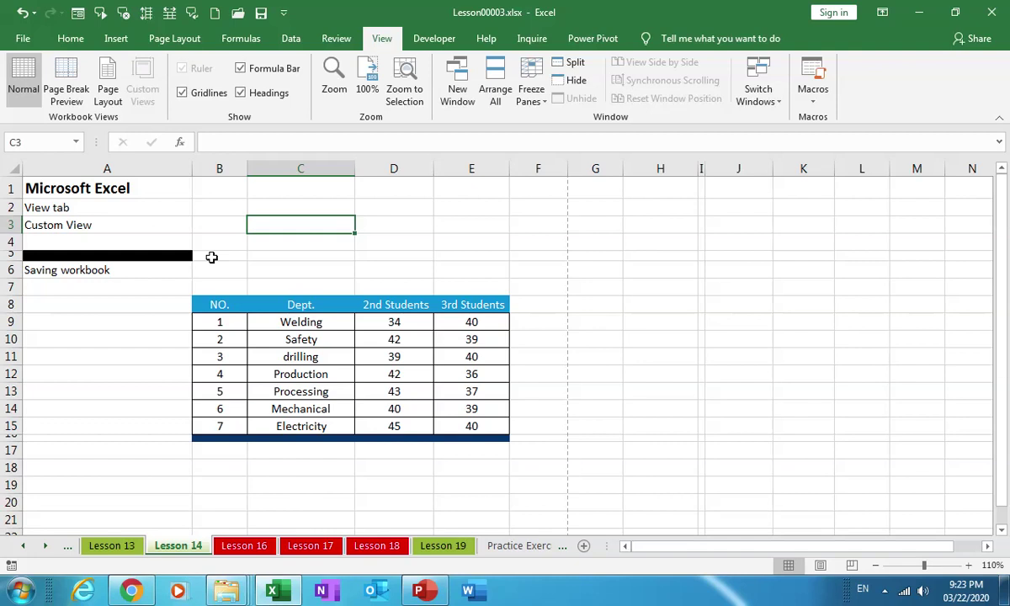
# Step: In Page Break Preview, move the page breaks to column N and between columns C and D
pyautogui.click(63, 87)
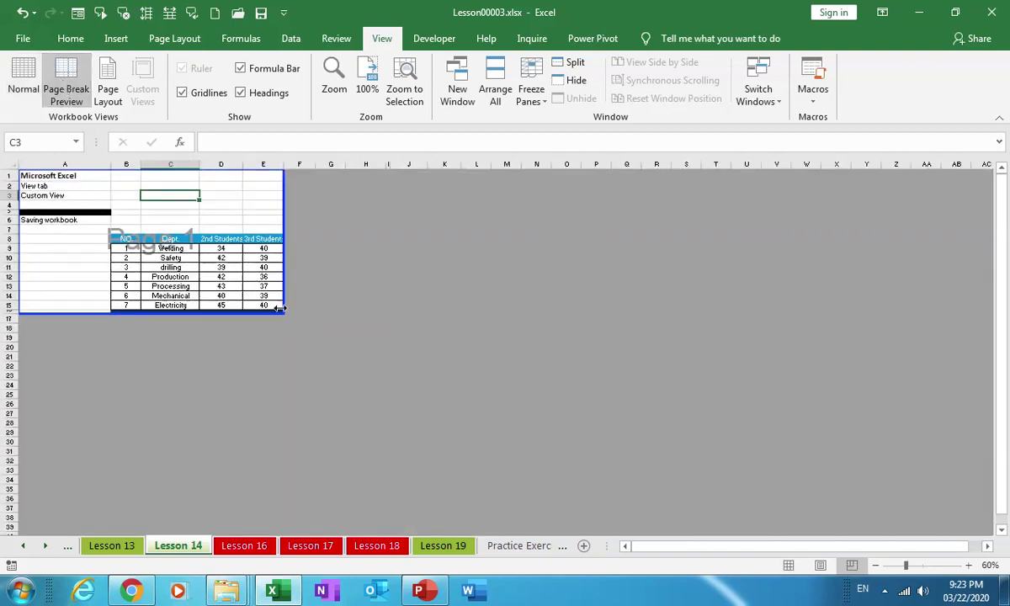
pyautogui.moveTo(283, 312); pyautogui.dragTo(776, 517)
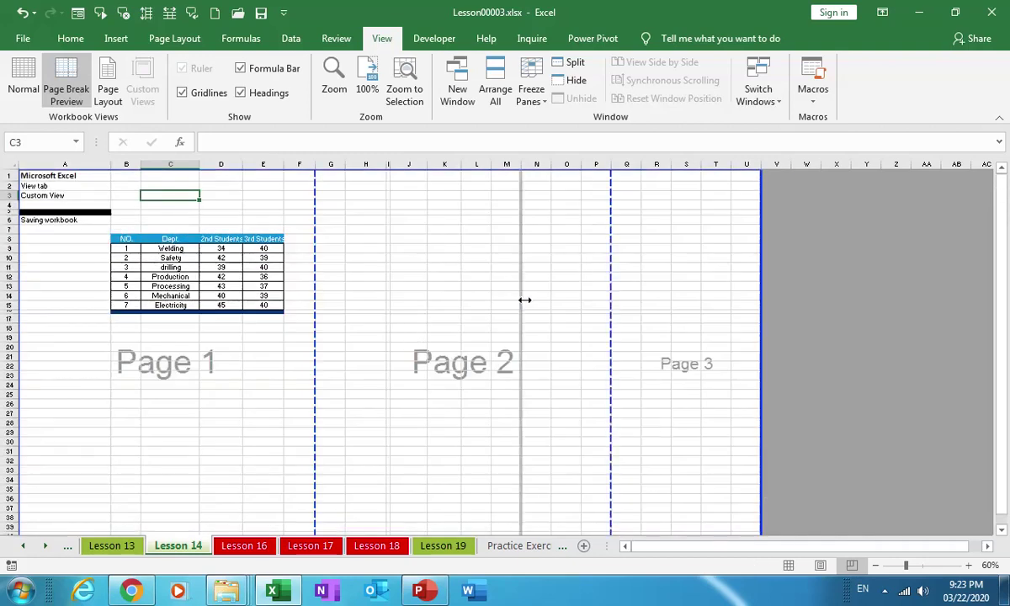
pyautogui.moveTo(608, 288); pyautogui.dragTo(522, 290)
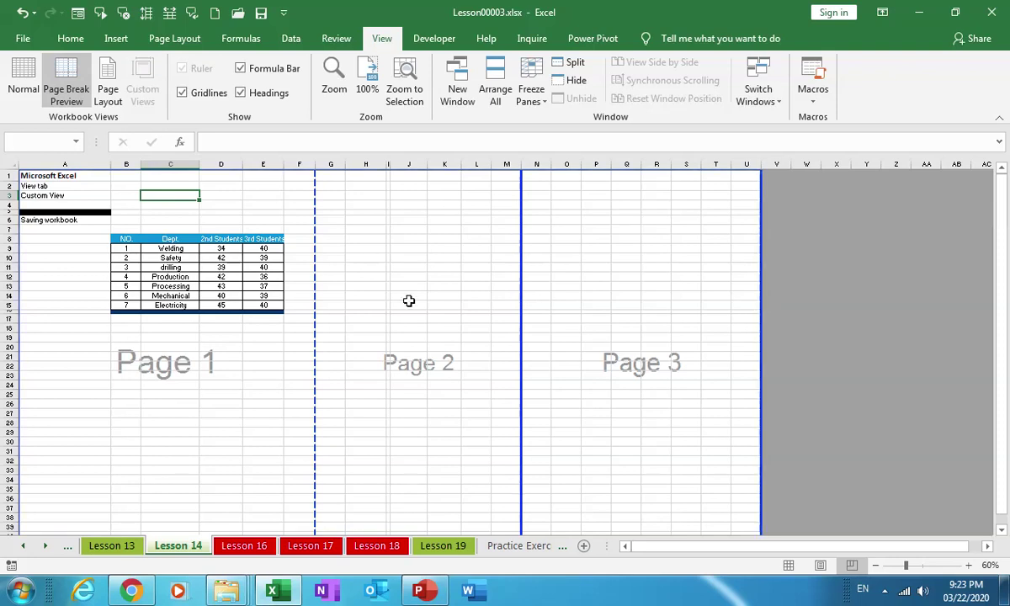
pyautogui.moveTo(315, 275); pyautogui.dragTo(180, 291)
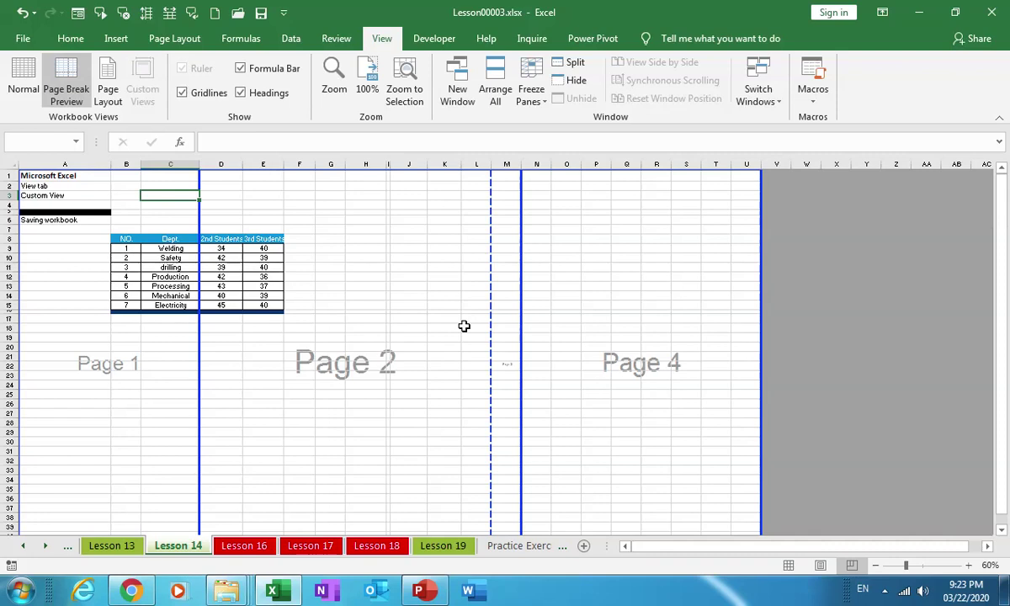
# Step: Switch Lesson 14 through Normal and Page Break Preview, ending in Page Layout view
pyautogui.click(25, 78)
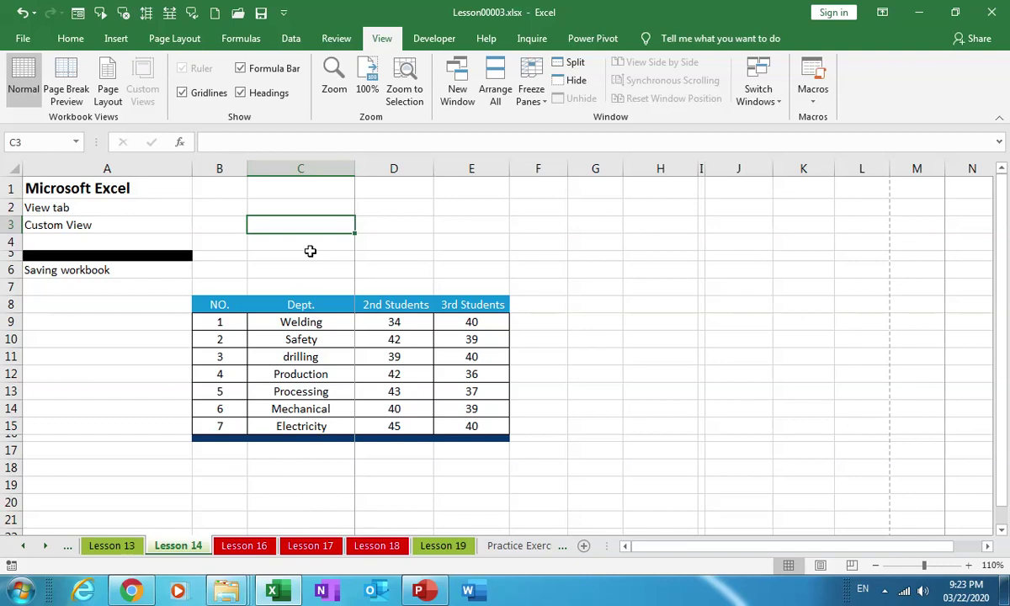
pyautogui.click(76, 87)
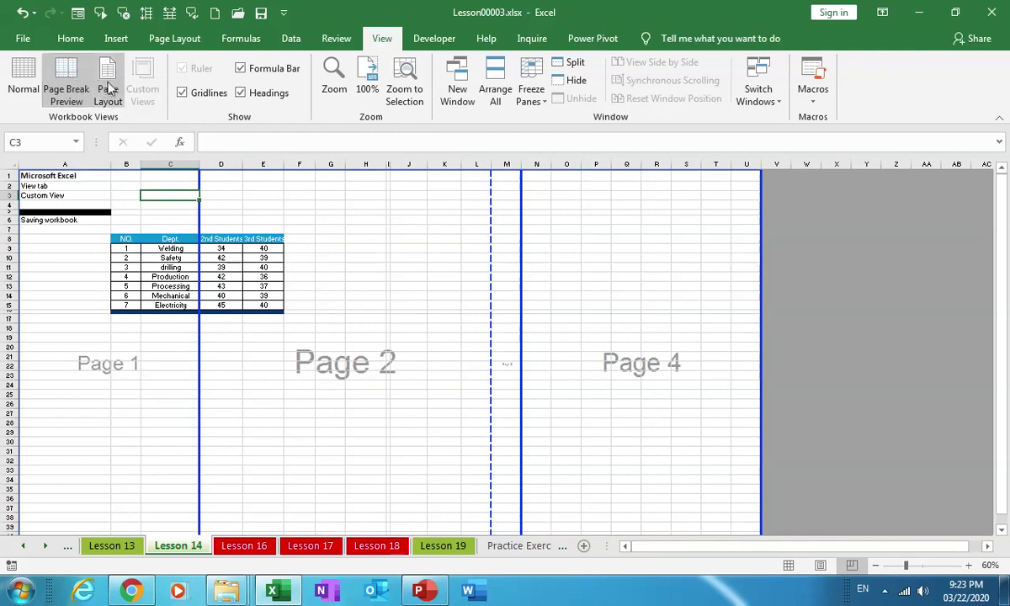
pyautogui.click(109, 86)
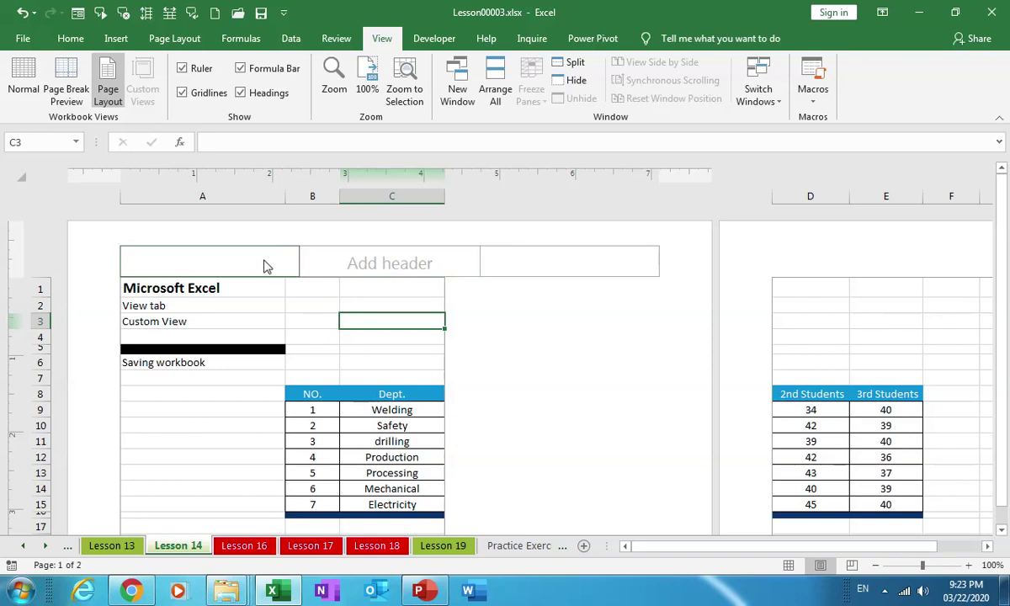
pyautogui.click(23, 85)
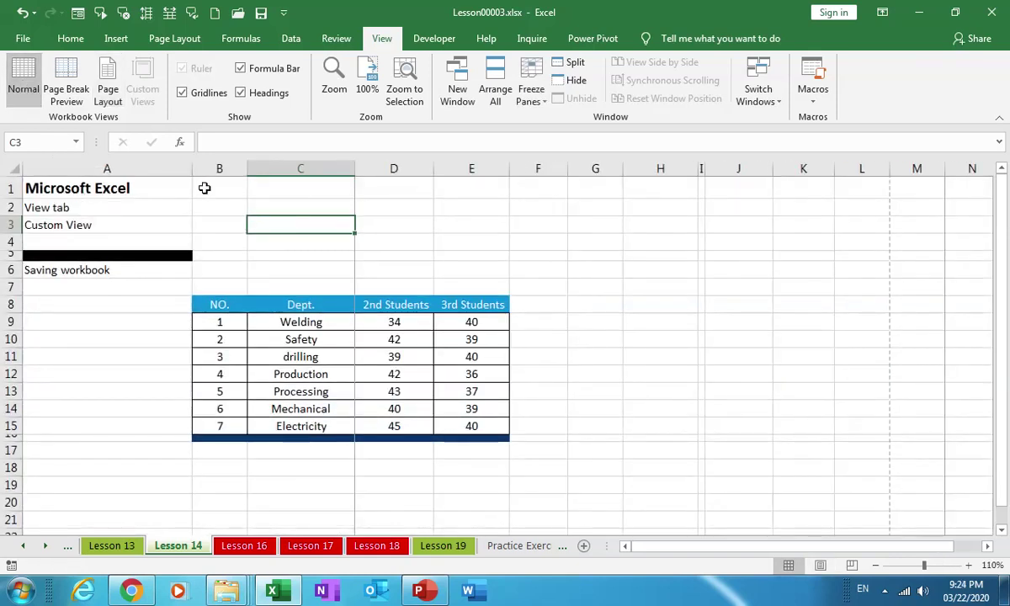
pyautogui.click(108, 84)
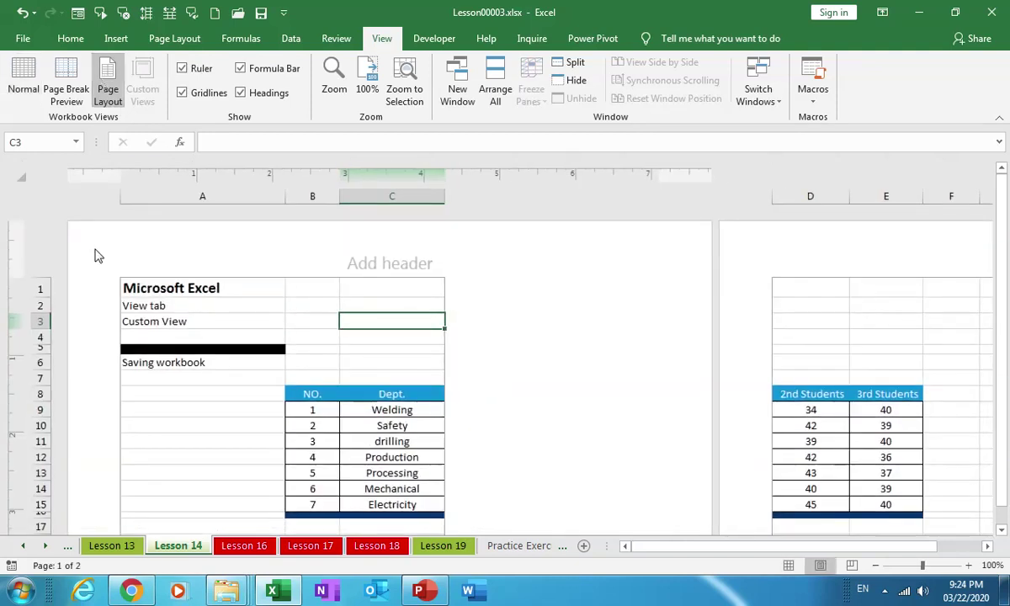
pyautogui.click(242, 264)
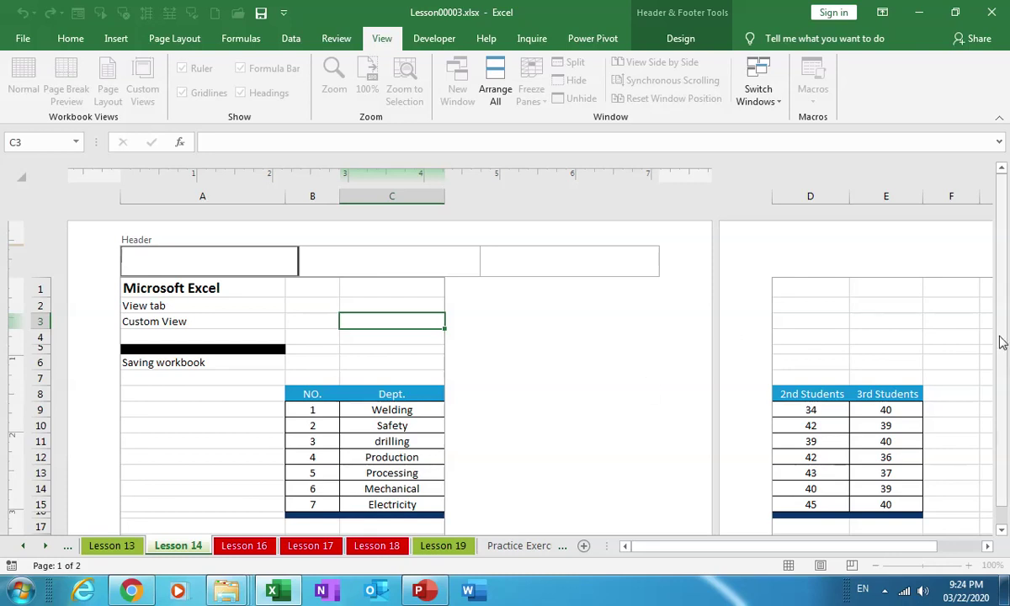
pyautogui.moveTo(1002, 337); pyautogui.dragTo(1007, 425)
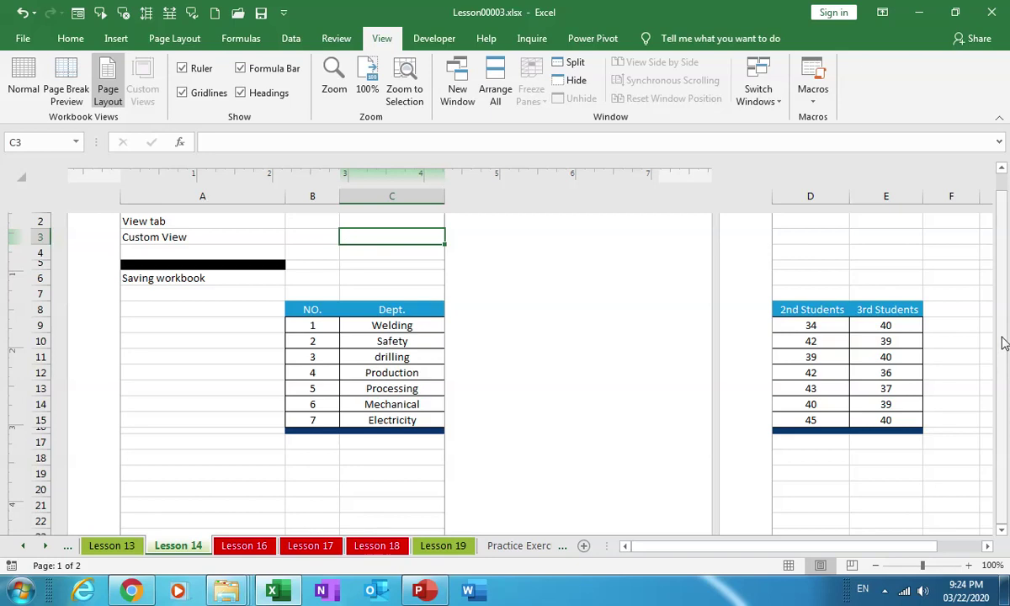
pyautogui.moveTo(1002, 341); pyautogui.dragTo(1002, 311)
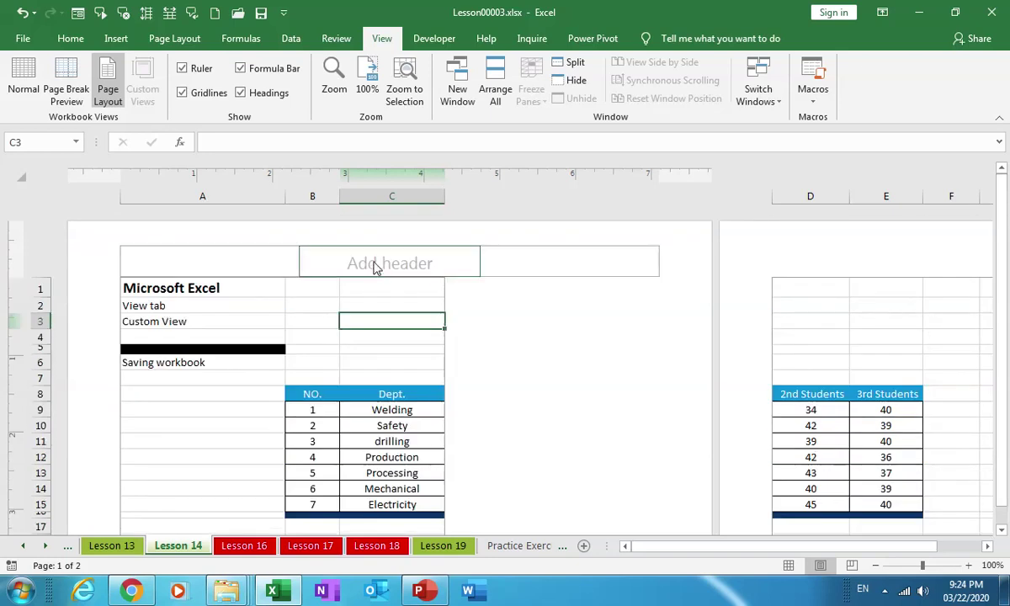
pyautogui.click(386, 263)
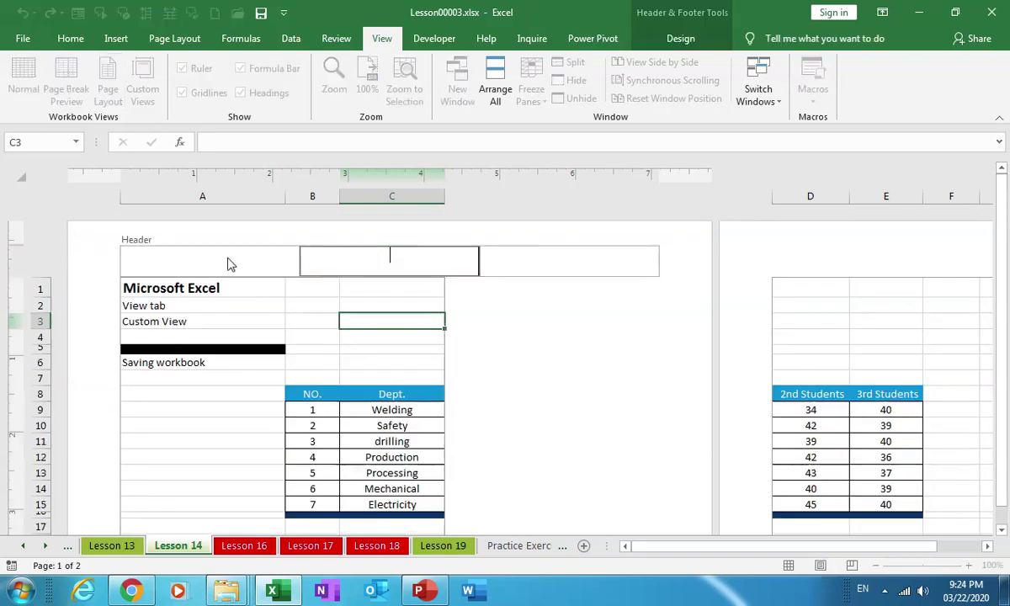
pyautogui.click(673, 41)
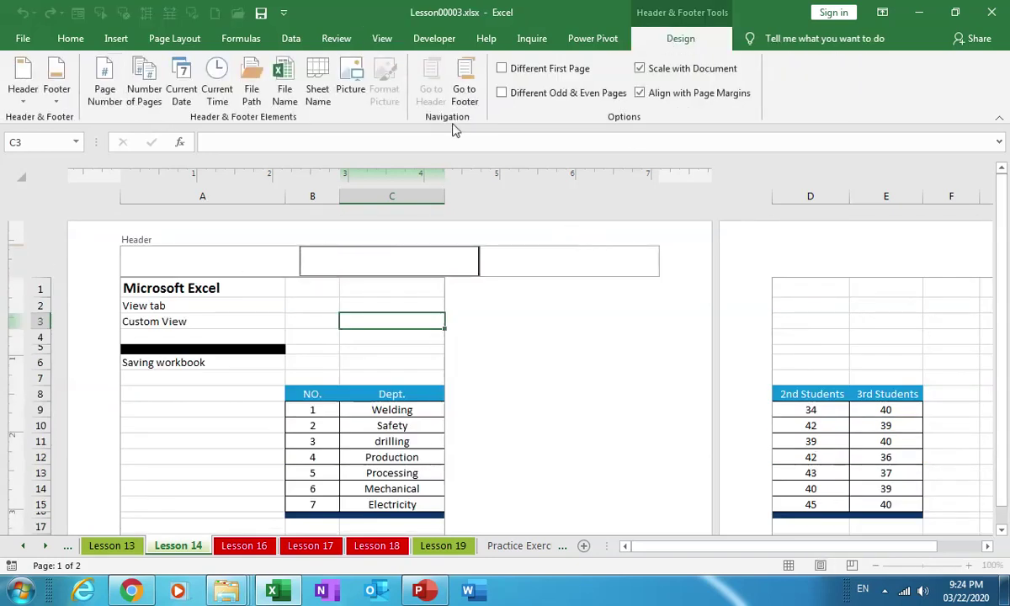
pyautogui.click(464, 86)
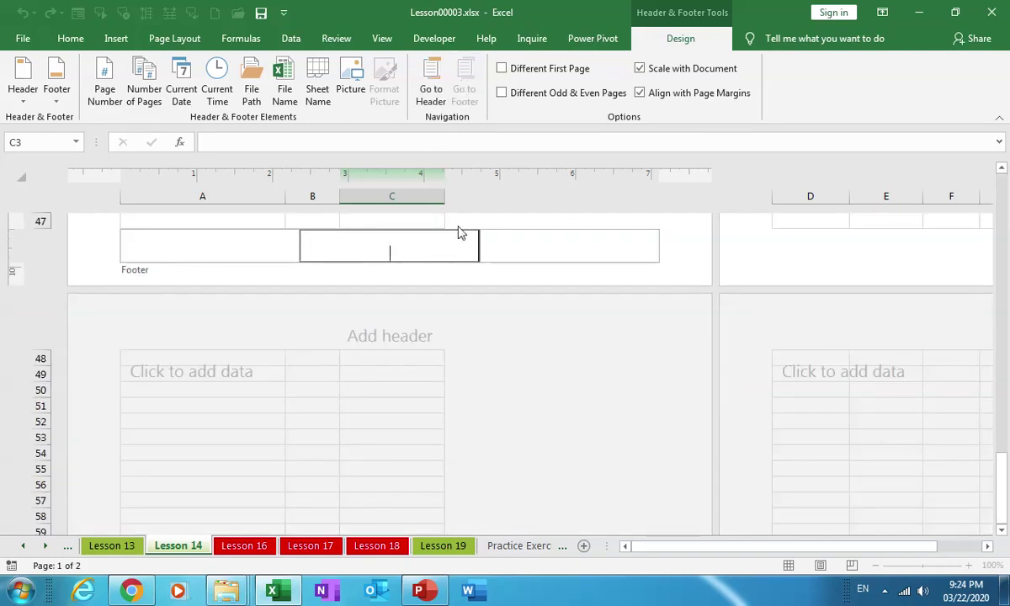
pyautogui.click(381, 39)
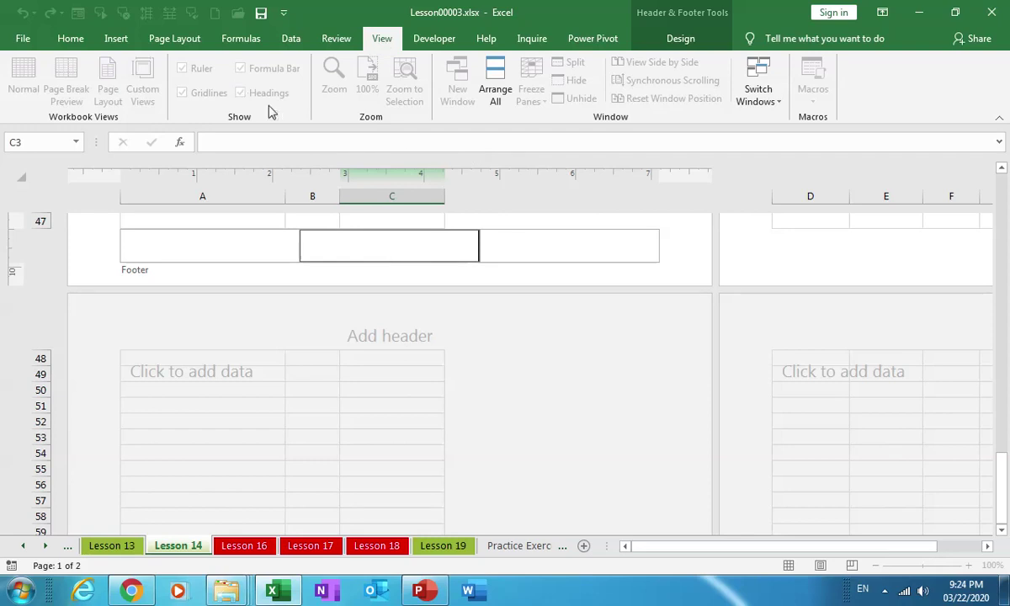
pyautogui.click(256, 406)
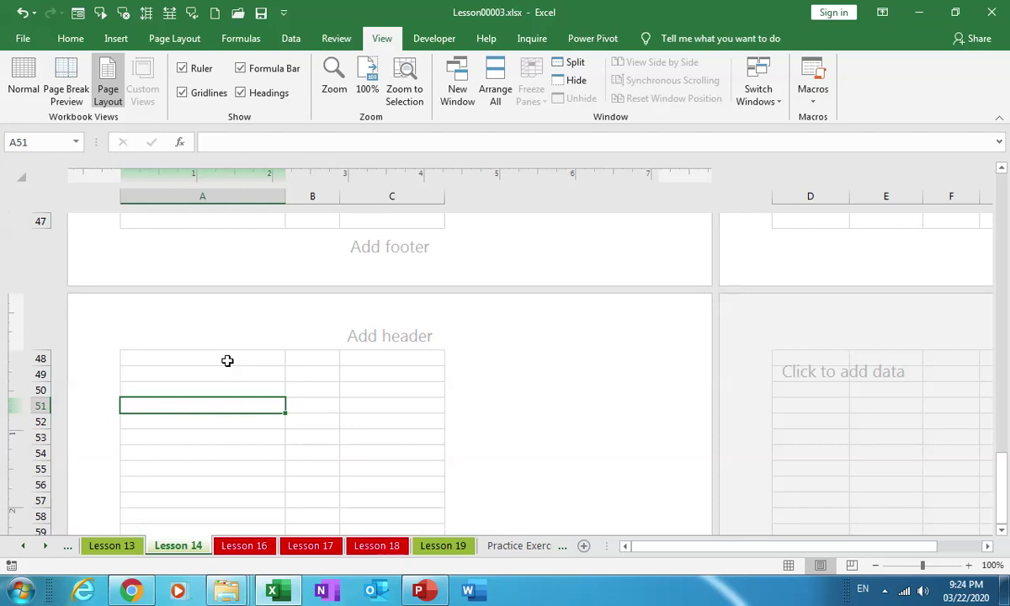
# Step: In Page Break Preview, extend Page 1 past column E to cover columns A through H
pyautogui.click(23, 88)
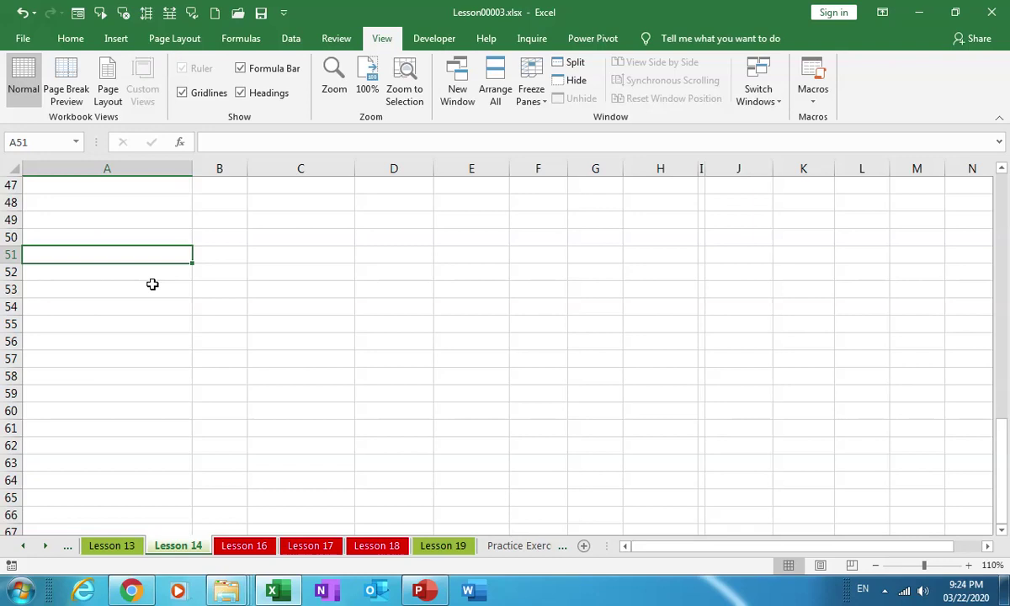
pyautogui.click(65, 88)
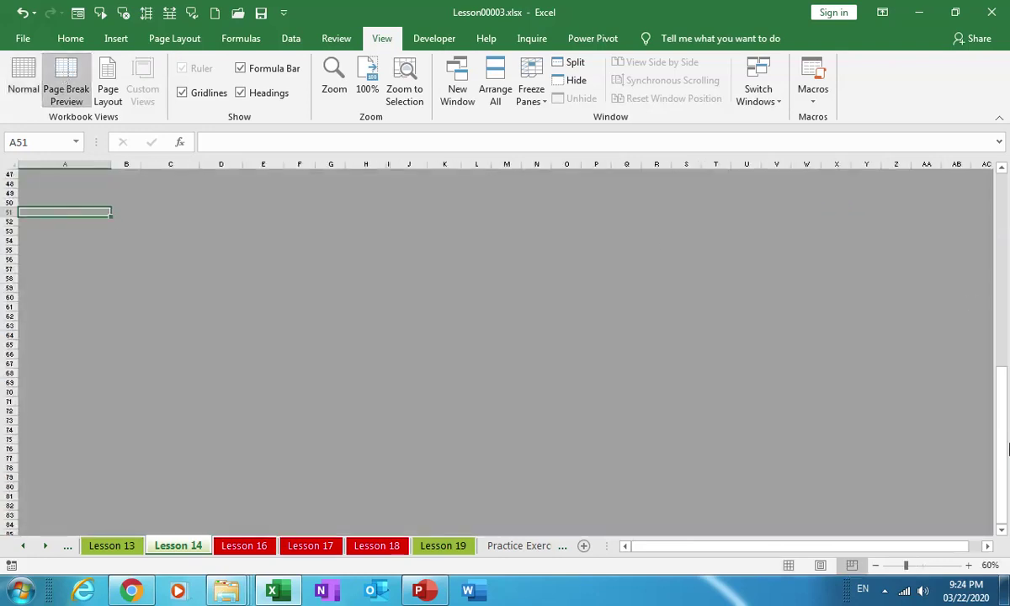
pyautogui.moveTo(1002, 421); pyautogui.dragTo(1001, 192)
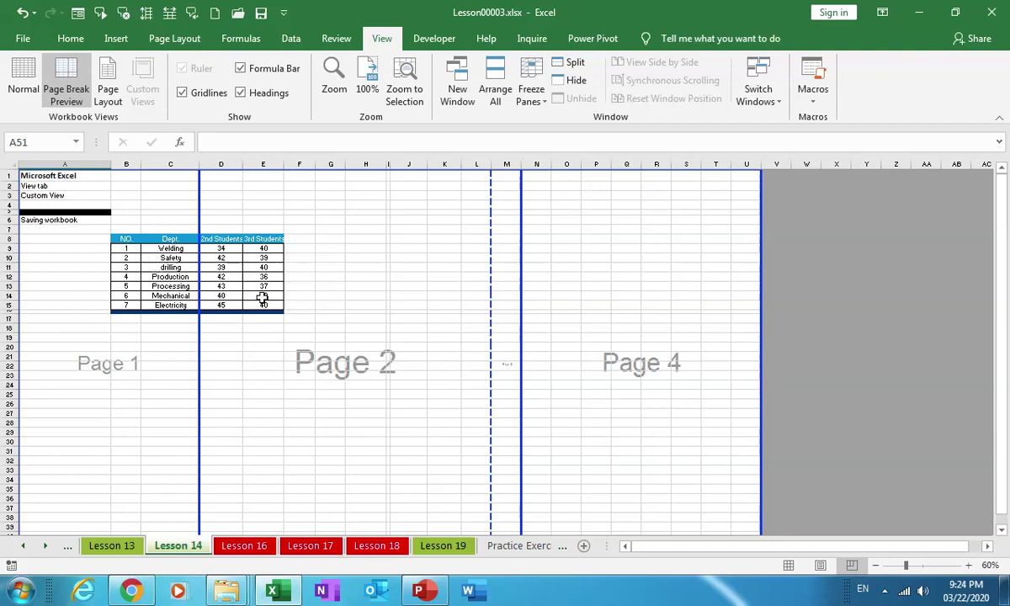
pyautogui.moveTo(200, 333); pyautogui.dragTo(293, 338)
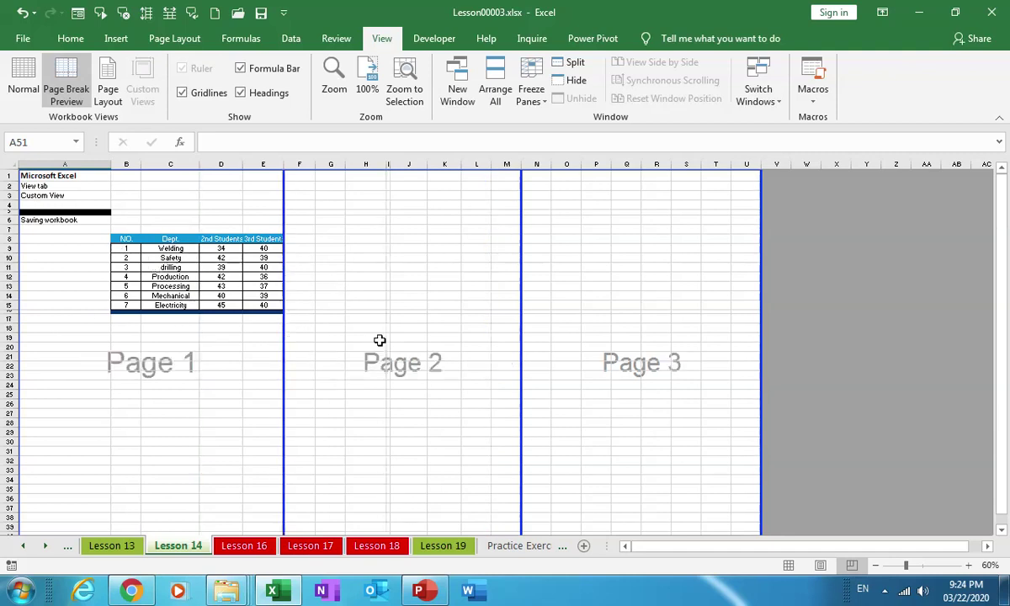
pyautogui.moveTo(380, 340); pyautogui.dragTo(379, 340)
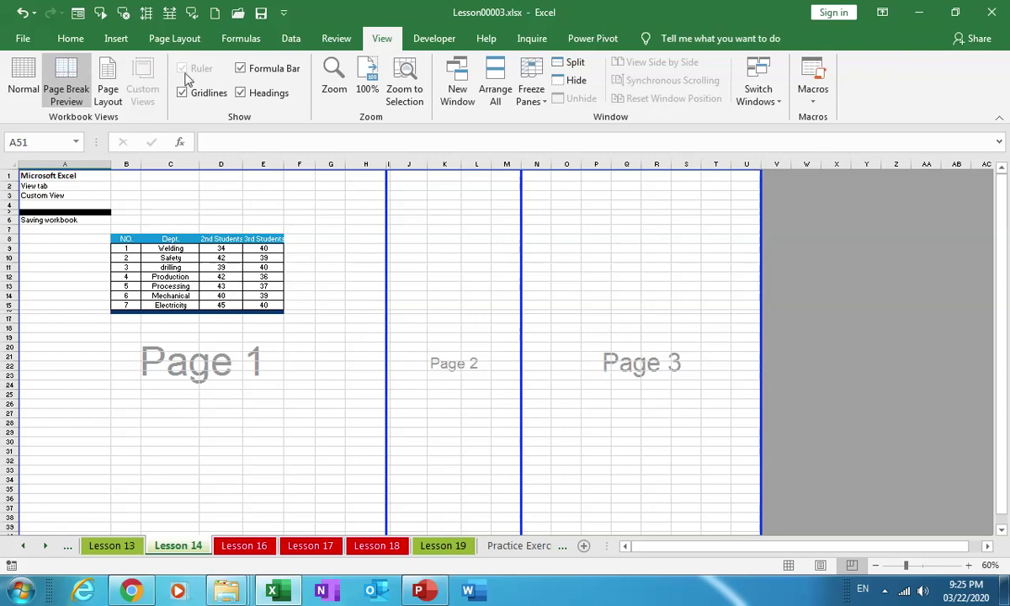
# Step: Set the page orientation to Landscape, then select cell F4
pyautogui.click(176, 39)
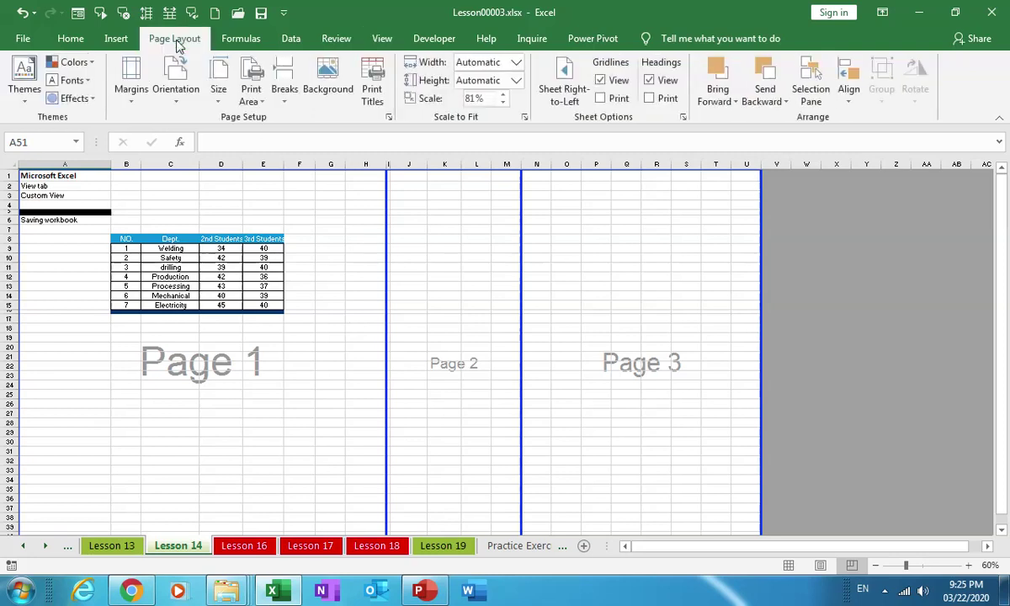
pyautogui.click(176, 93)
pyautogui.click(181, 163)
pyautogui.click(386, 43)
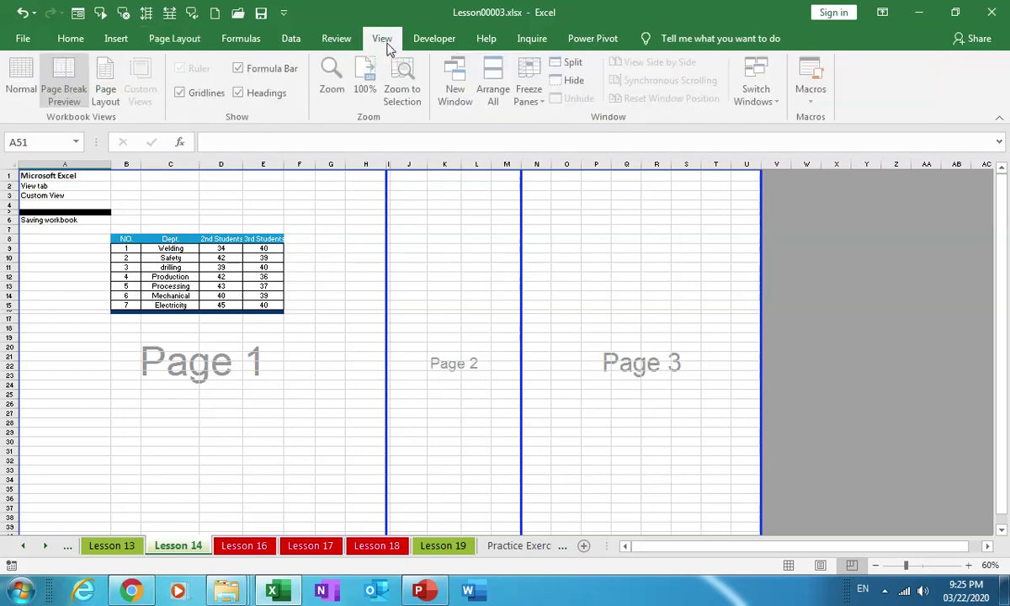
pyautogui.click(290, 204)
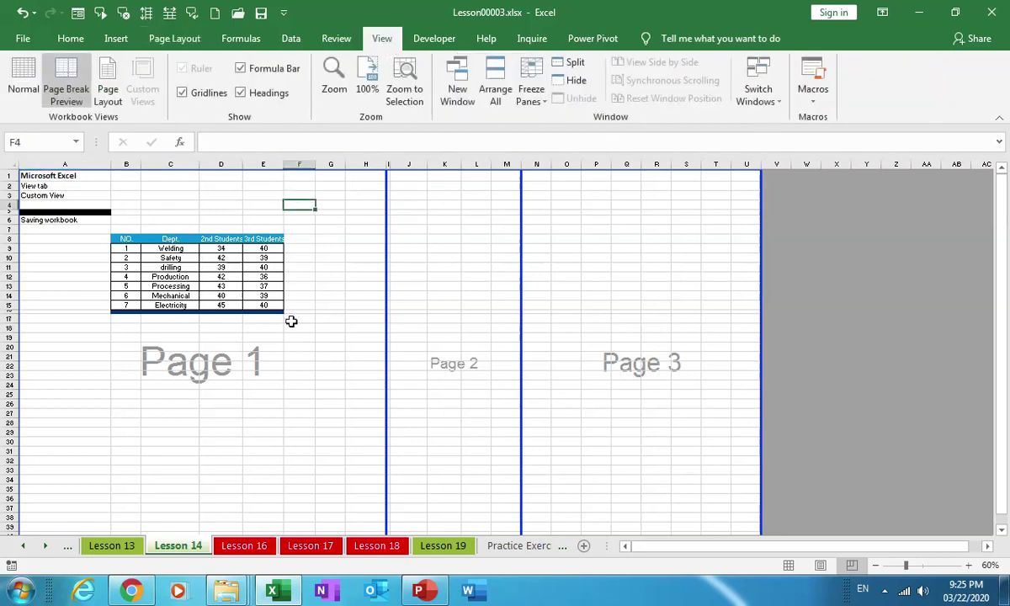
pyautogui.click(24, 80)
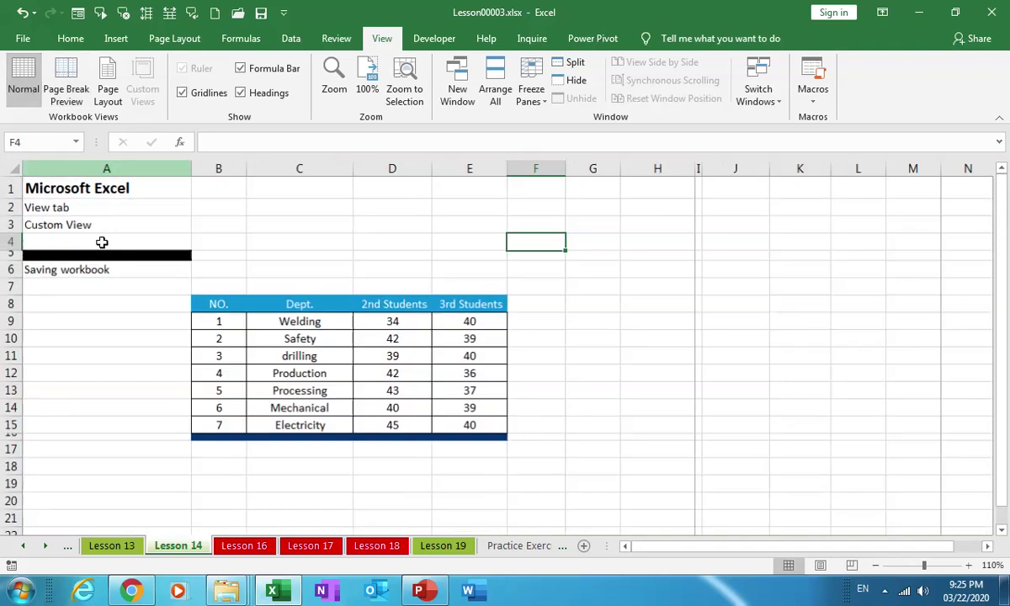
pyautogui.click(284, 263)
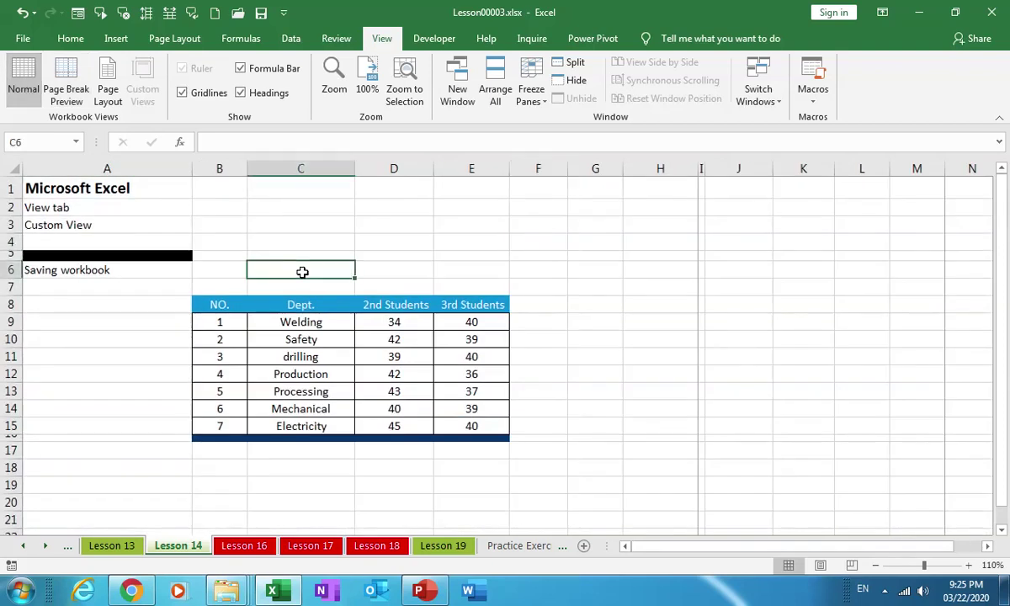
pyautogui.click(147, 323)
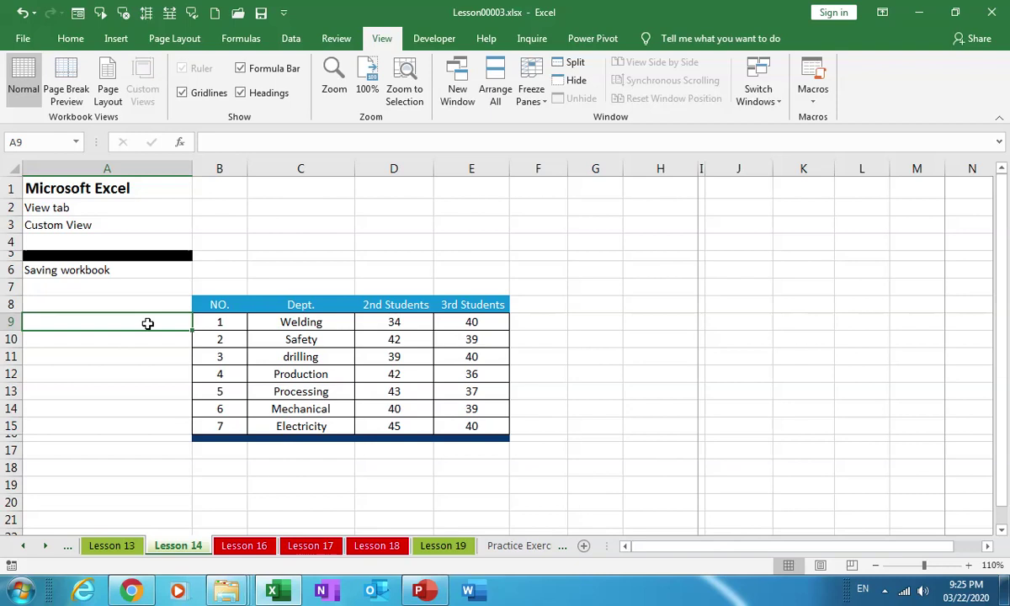
pyautogui.click(314, 341)
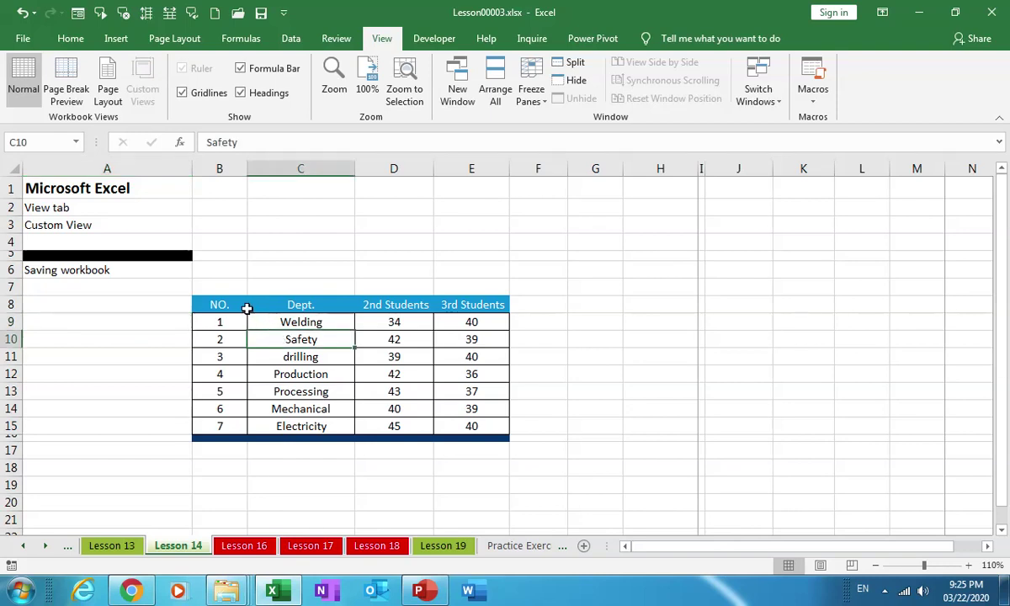
pyautogui.click(78, 211)
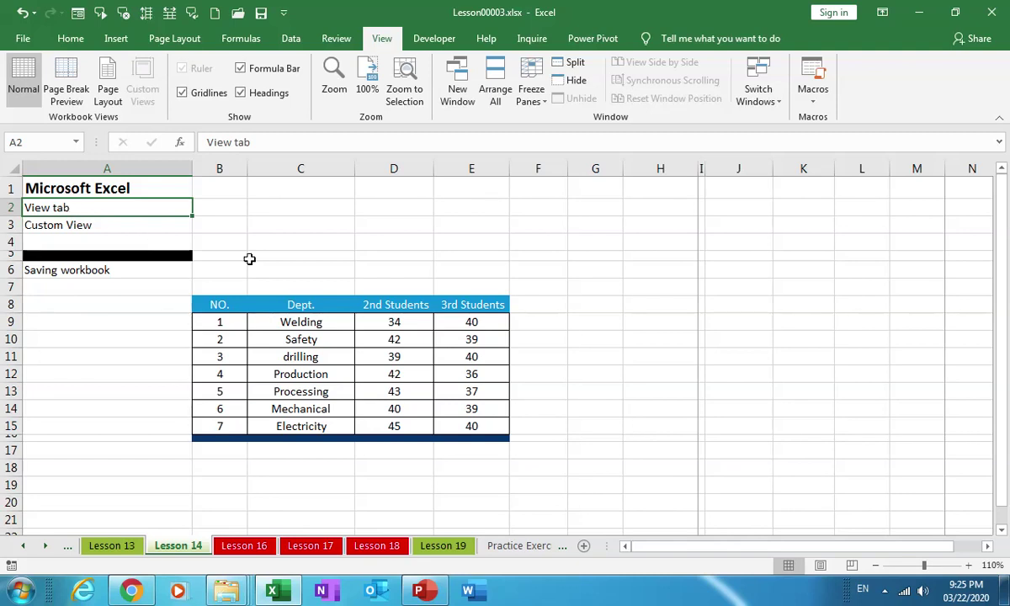
pyautogui.click(287, 241)
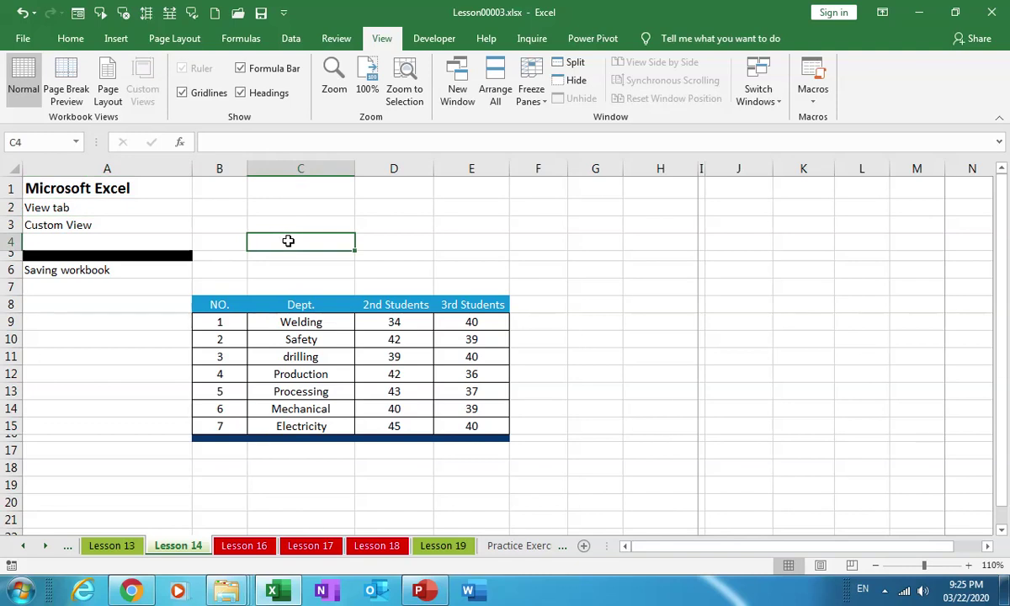
pyautogui.click(420, 228)
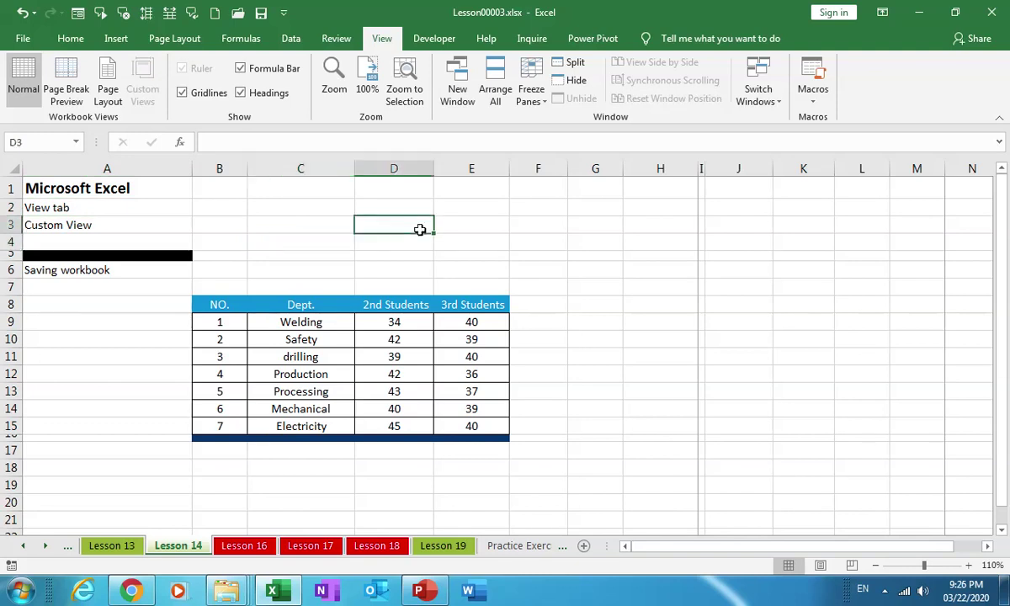
pyautogui.click(339, 252)
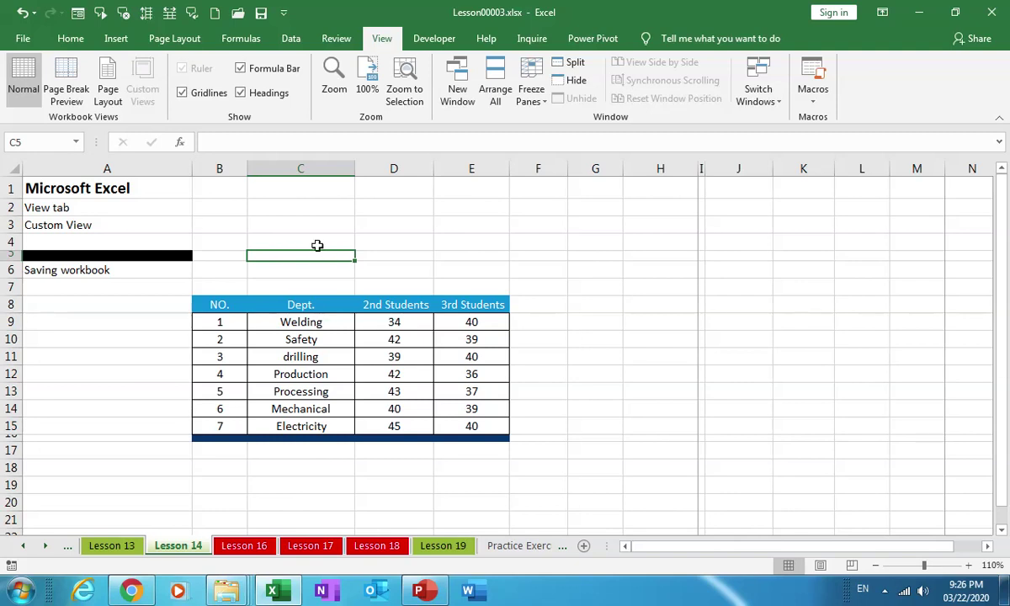
pyautogui.click(317, 245)
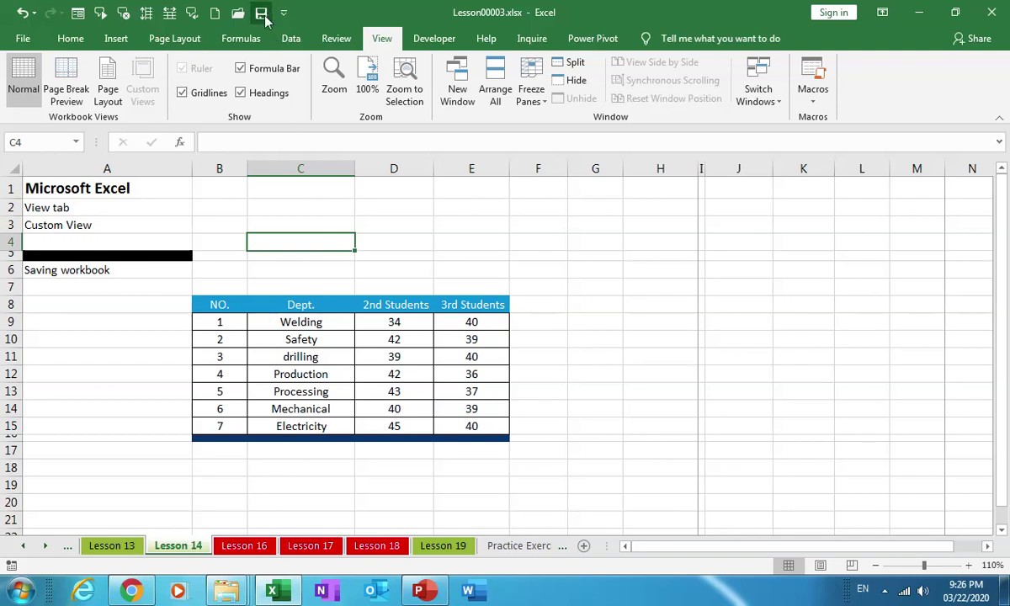
pyautogui.click(339, 267)
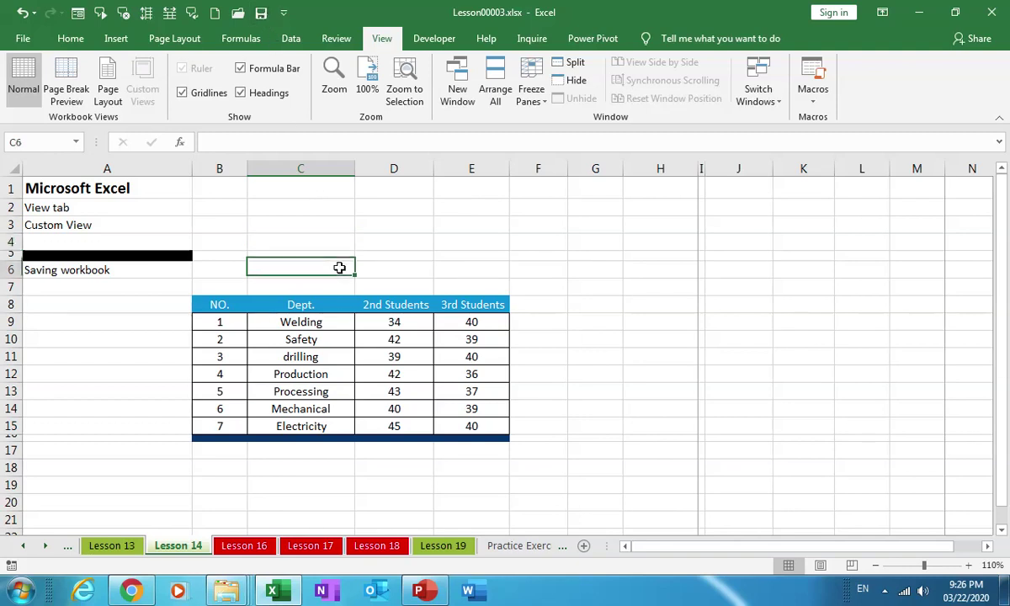
pyautogui.click(152, 223)
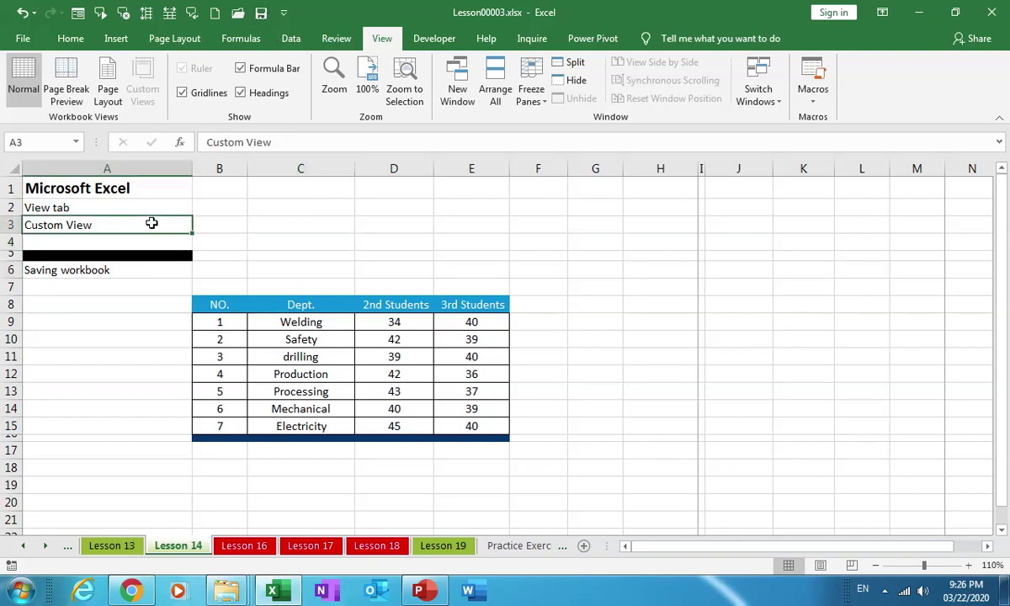
pyautogui.click(364, 272)
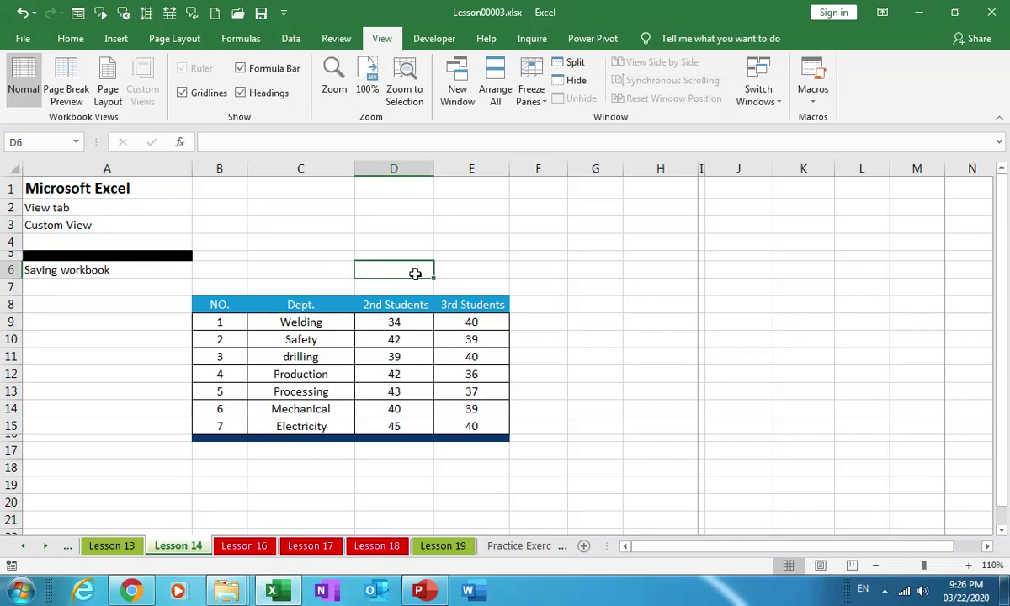
pyautogui.click(352, 390)
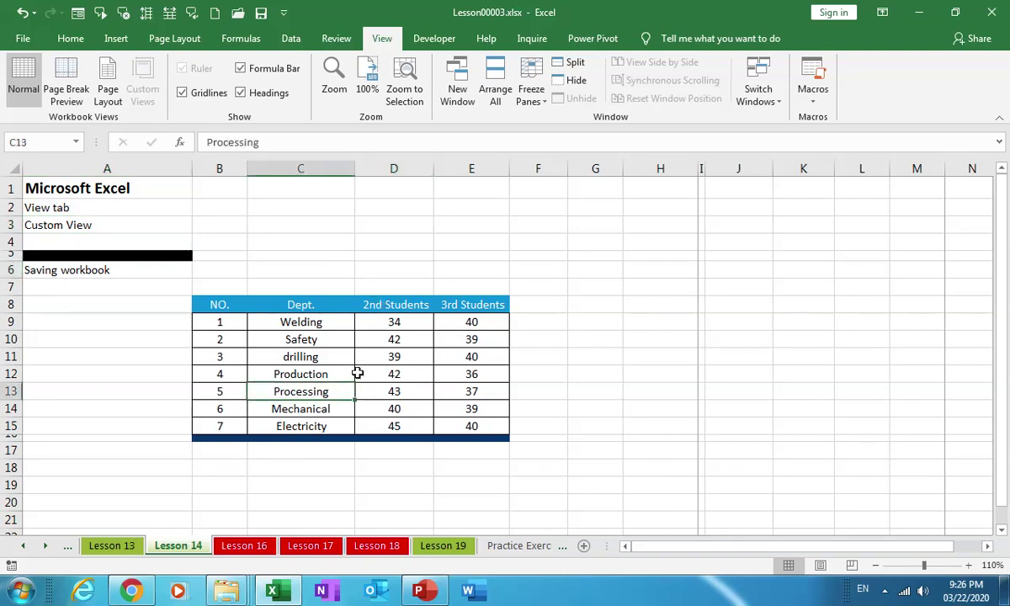
pyautogui.moveTo(364, 5)
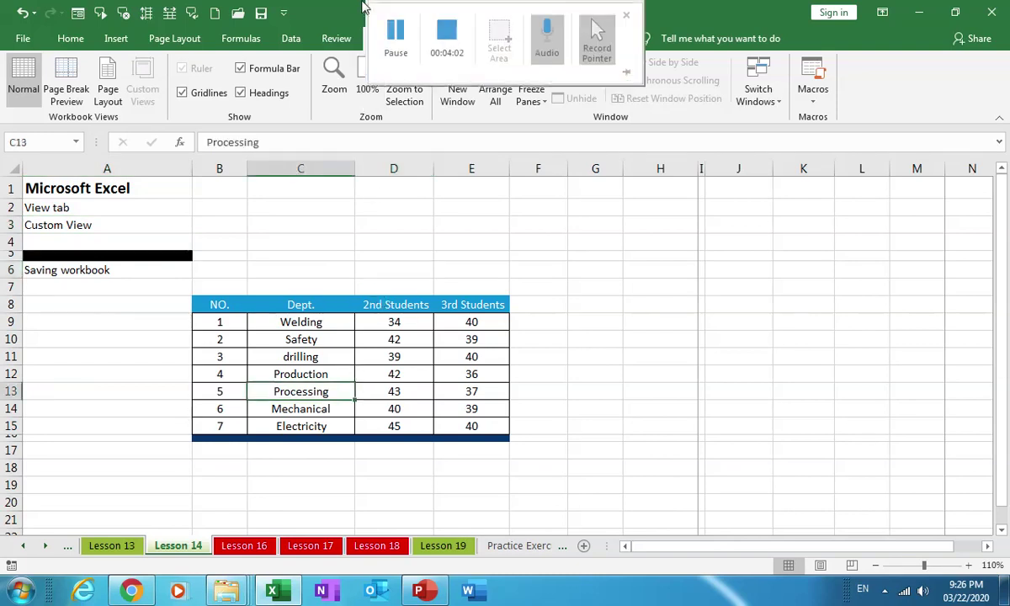